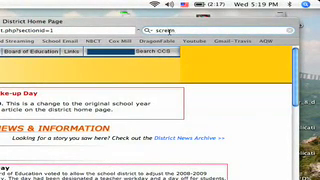
# Run a Google search for "screenium" in Safari.
pyautogui.press('Return')
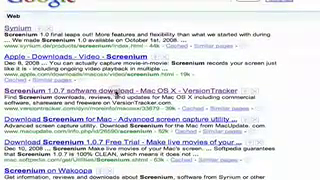
# Open the VersionTracker Screenium 1.0.7 page and start its download.
pyautogui.click(120, 91)
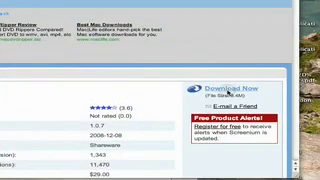
pyautogui.click(229, 81)
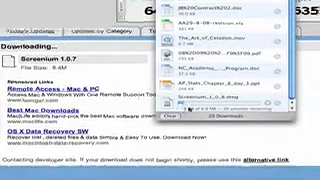
# Select the finished Screenium item in the Downloads window.
pyautogui.click(220, 117)
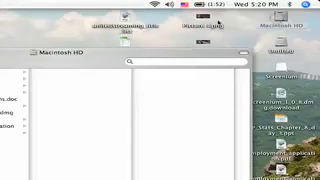
# Show the Applications folder contents from Macintosh HD in Finder.
pyautogui.click(110, 72)
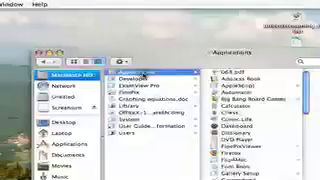